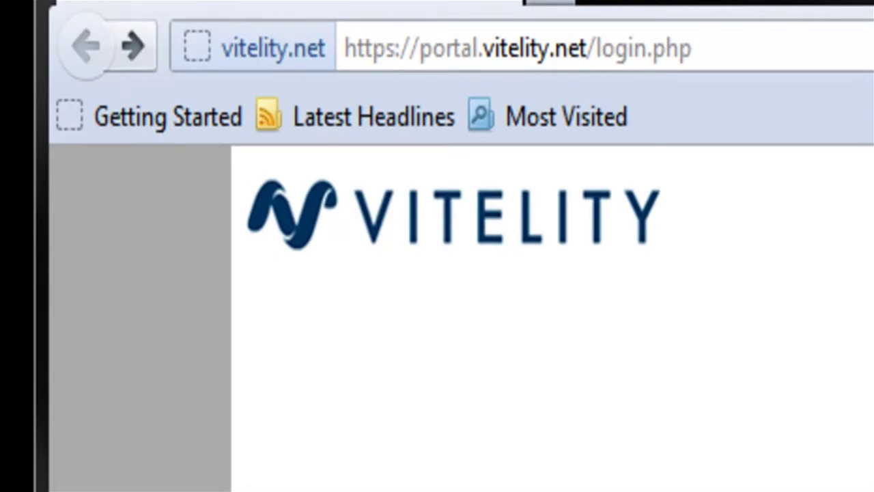
- Submit the filled-in username and password to log into the portal
key(Return)
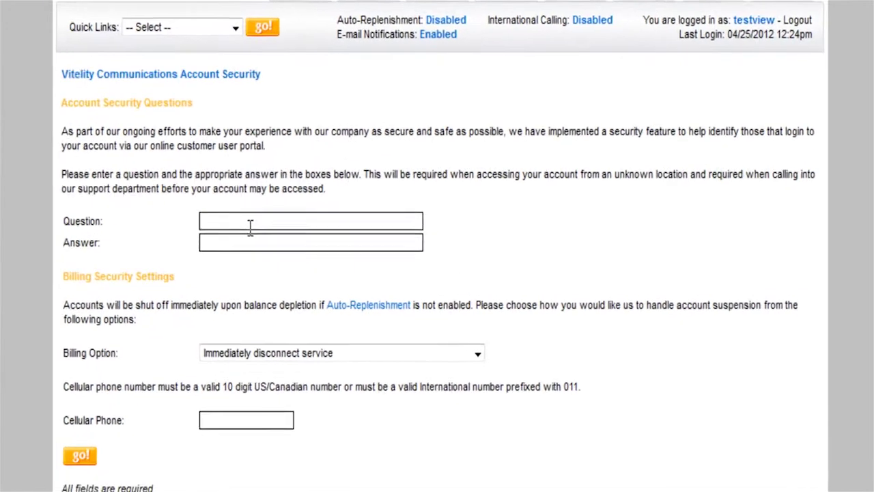
- Enter 'Whatis your first name' as the security question and fill in the secret answer
click(231, 162)
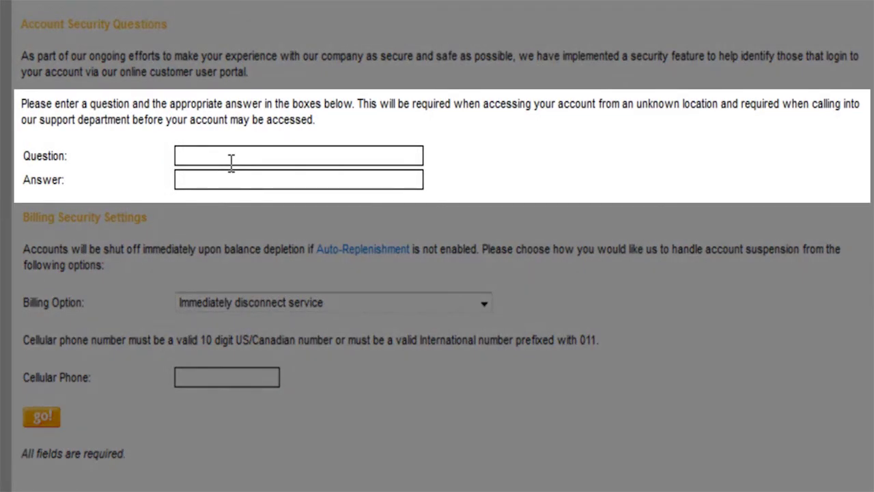
text(Whatis you)
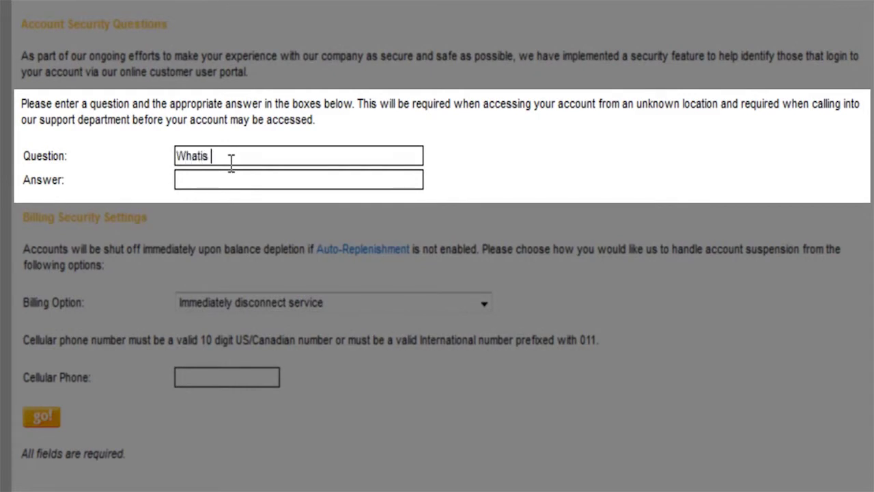
text(r fur)
key(BackSpace)
key(BackSpace)
text(irst name)
key(Tab)
key(Tab)
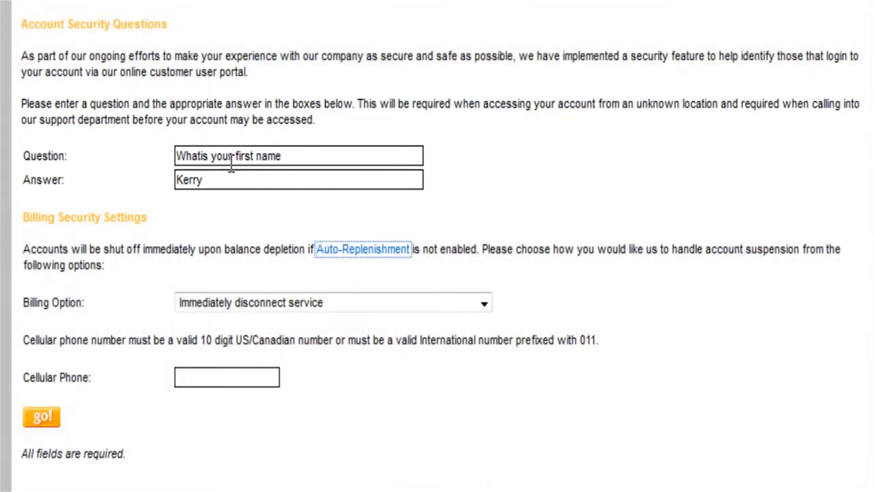
key(Tab)
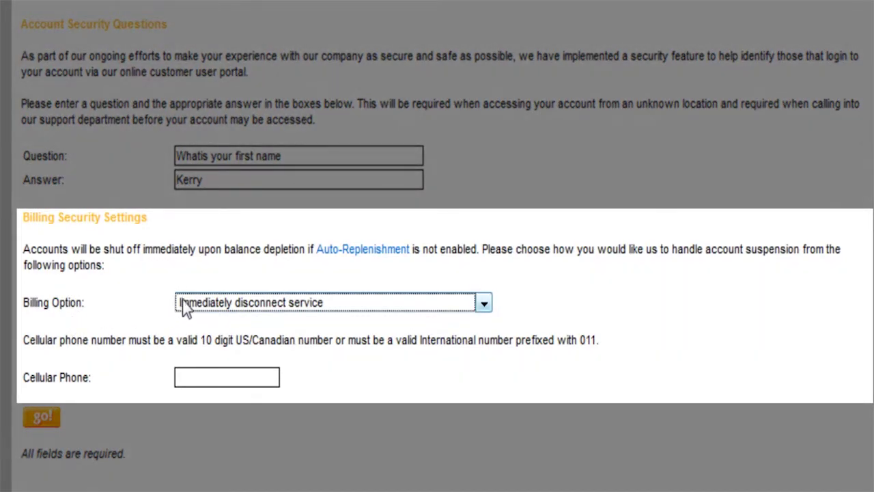
- Set Billing Option to 'Call my cellular number and disconnect service 30 minutes later'
click(204, 304)
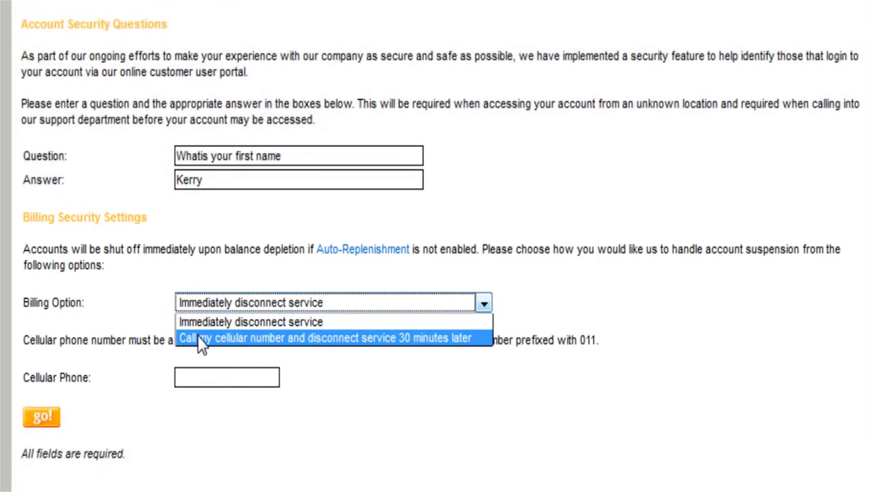
click(202, 341)
click(204, 305)
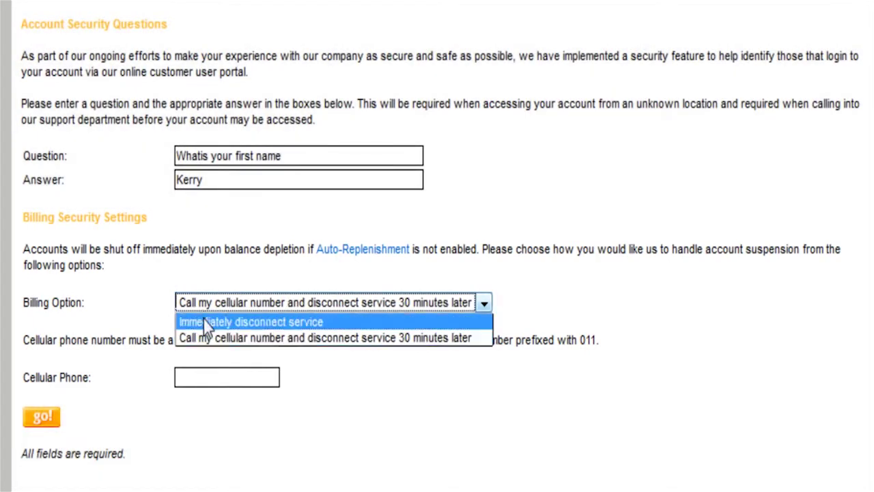
click(205, 341)
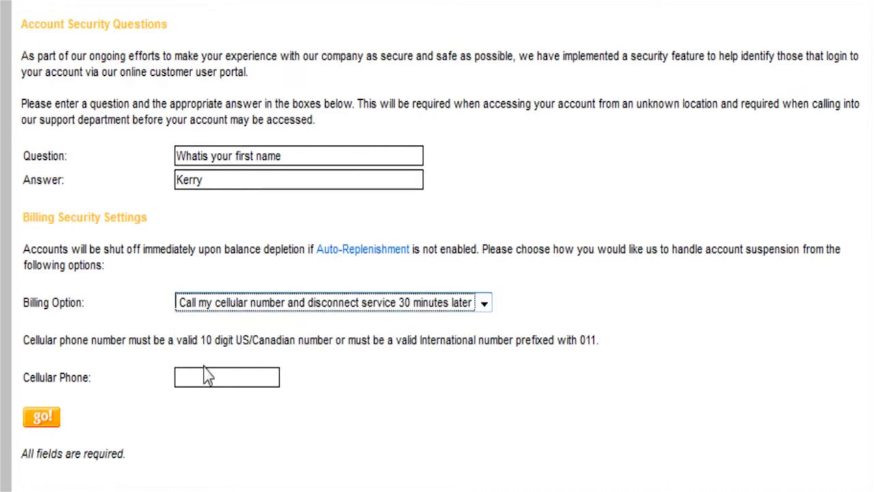
- Enter the cellular phone number in its field
click(203, 374)
text(949)
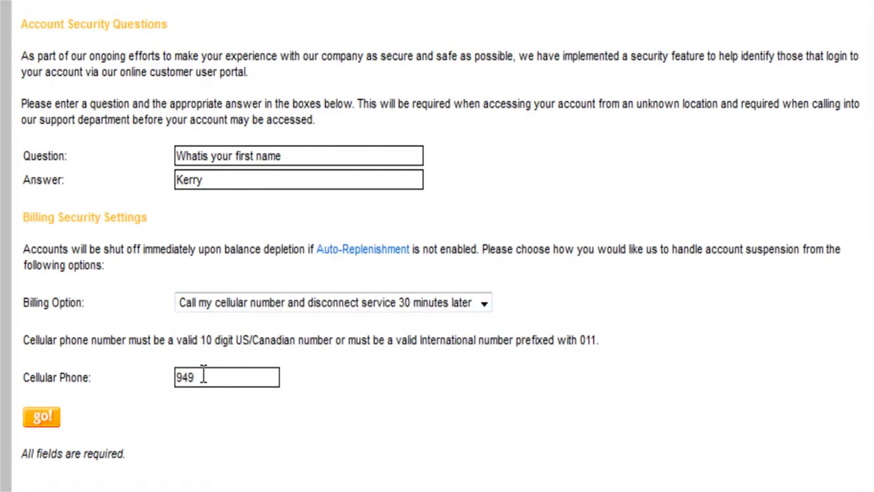
key(BackSpace)
key(BackSpace)
key(BackSpace)
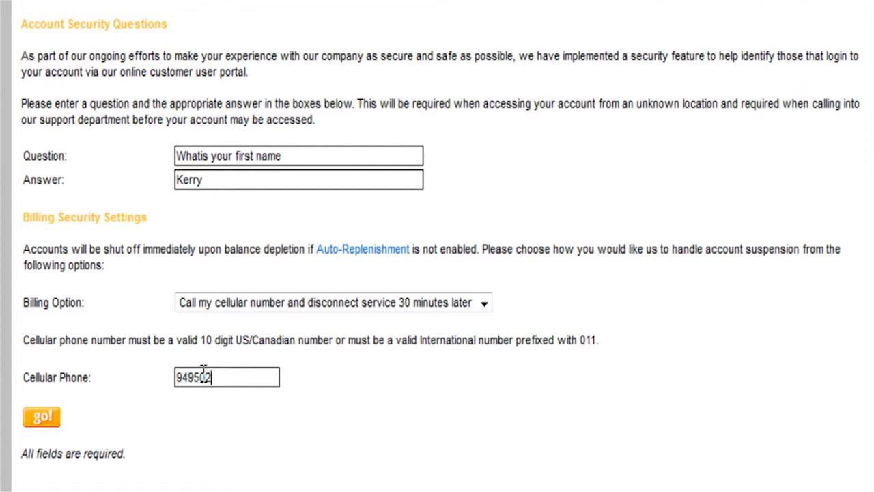
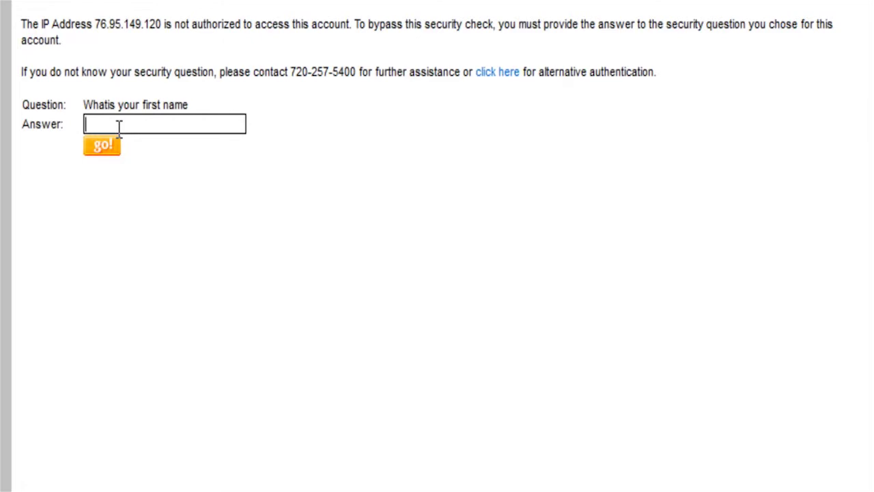
- Answer the IP security question to authorize access and reach the Sub Accounts page
key(Escape)
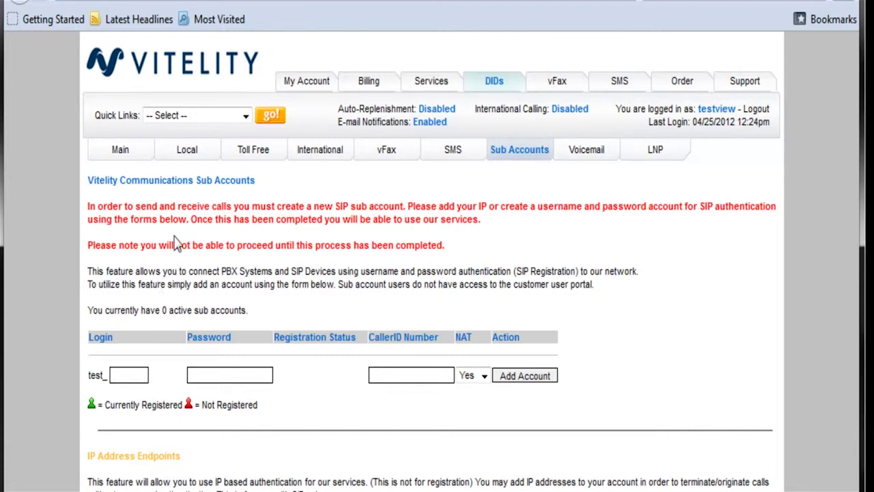
- Try adding sub account login 01 with an all-lowercase password and NAT Yes; the portal rejects it
click(129, 378)
text(01)
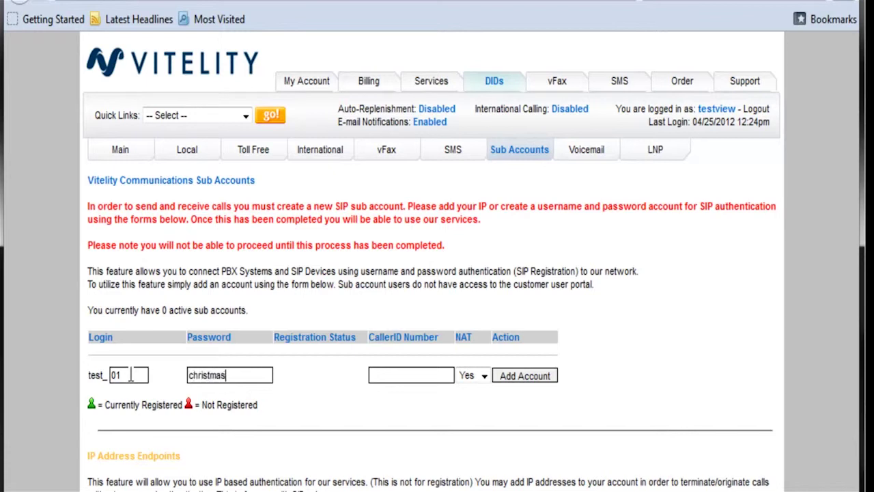
key(Tab)
click(483, 378)
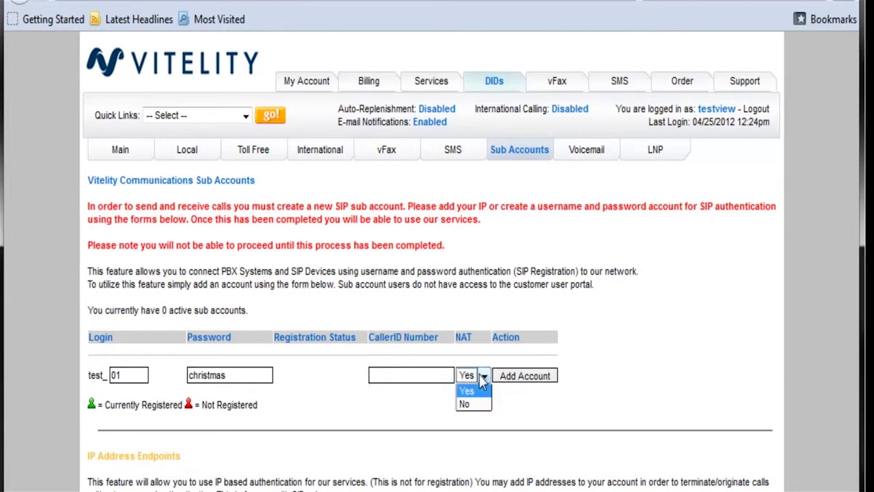
click(483, 378)
click(483, 377)
click(482, 378)
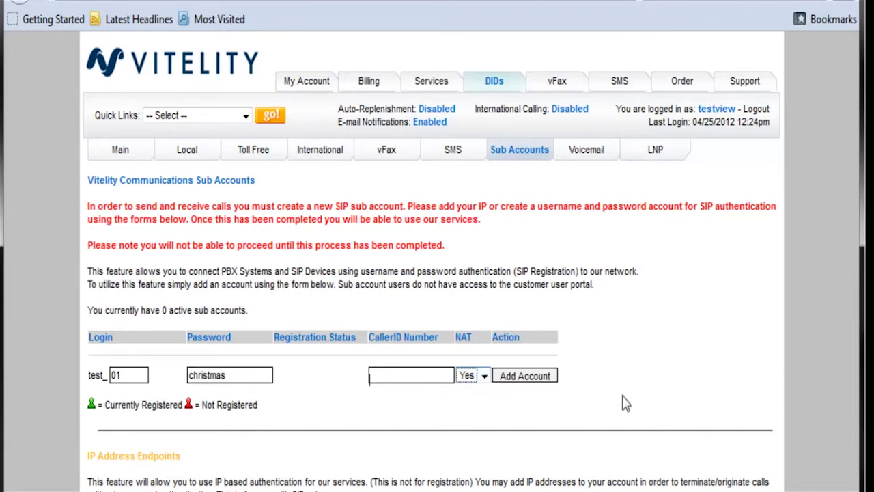
click(515, 375)
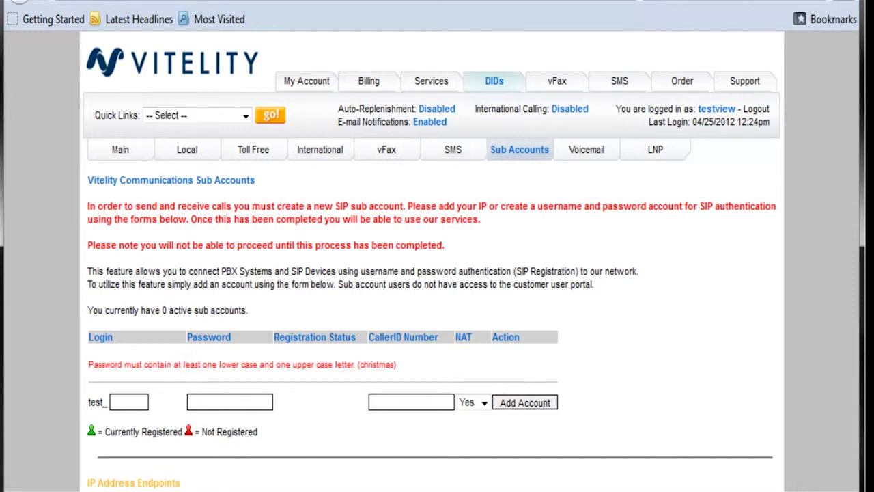
- Add sub account test_01 with a mixed-case password containing digits
click(133, 397)
key(Tab)
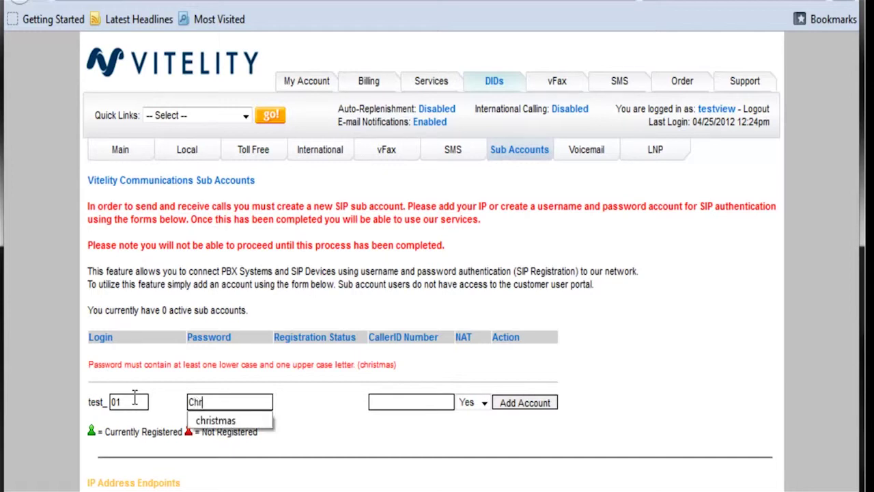
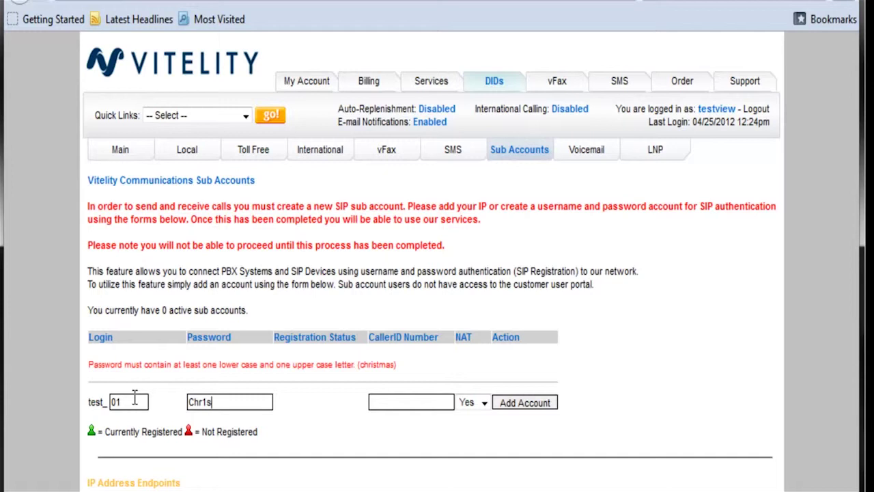
click(515, 406)
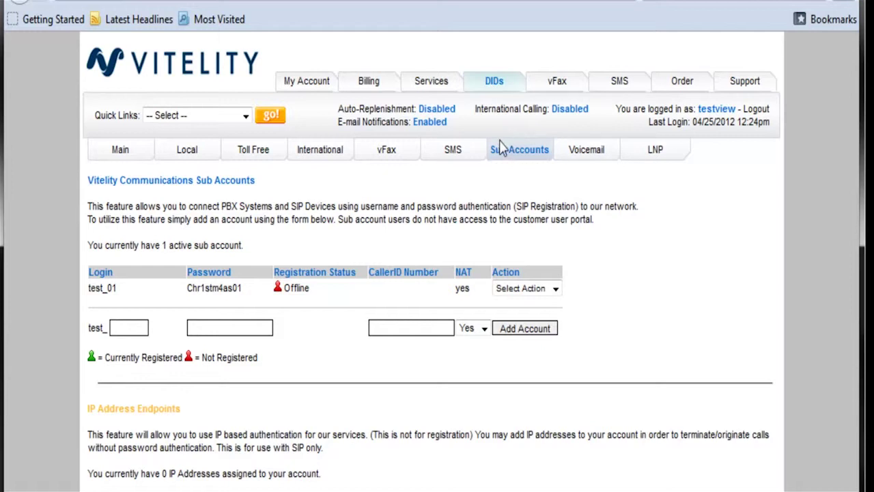
- Confirm the DIDs Main page lists no numbers, then go to the Order services page
click(119, 153)
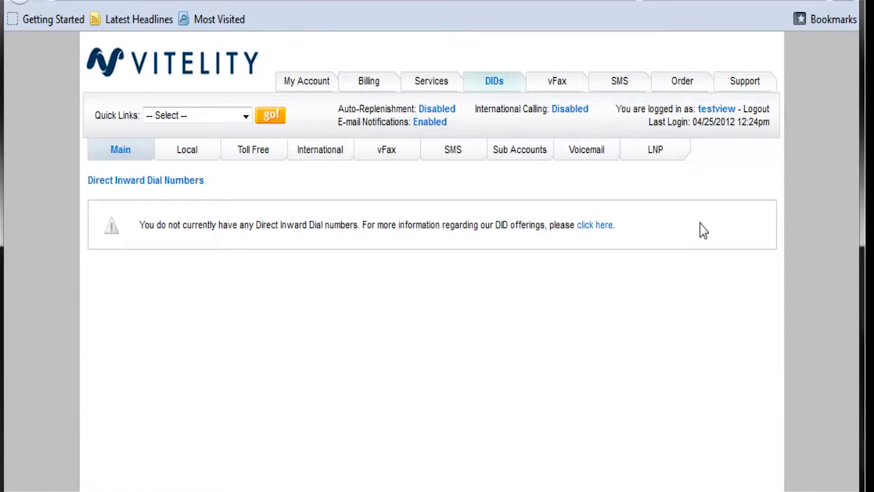
click(592, 225)
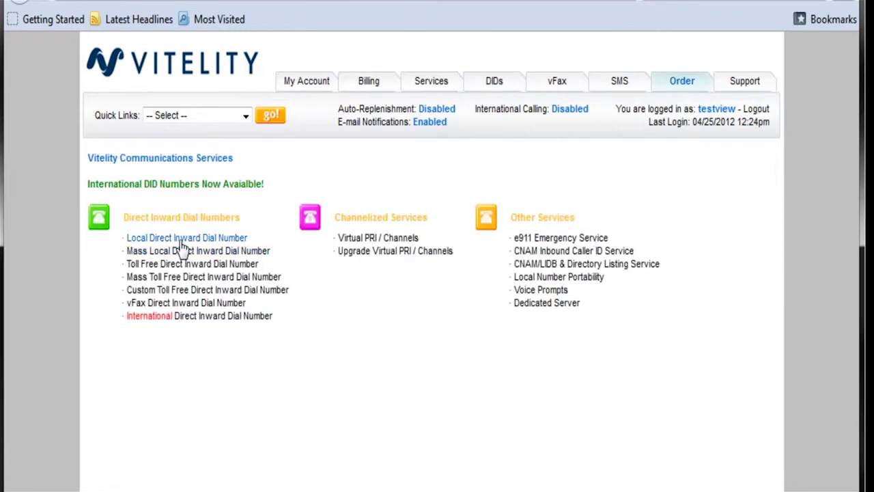
- Search local DIDs in state CA and list available numbers for rate center SADLBK VLY
click(181, 242)
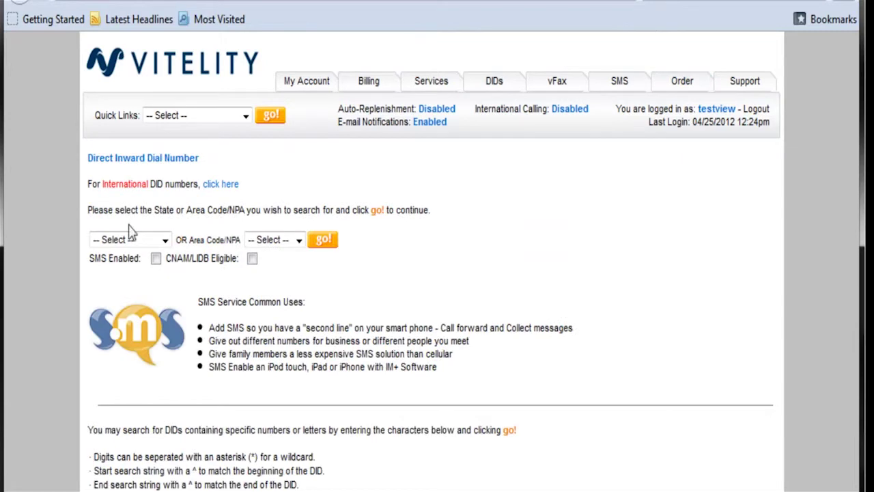
click(164, 239)
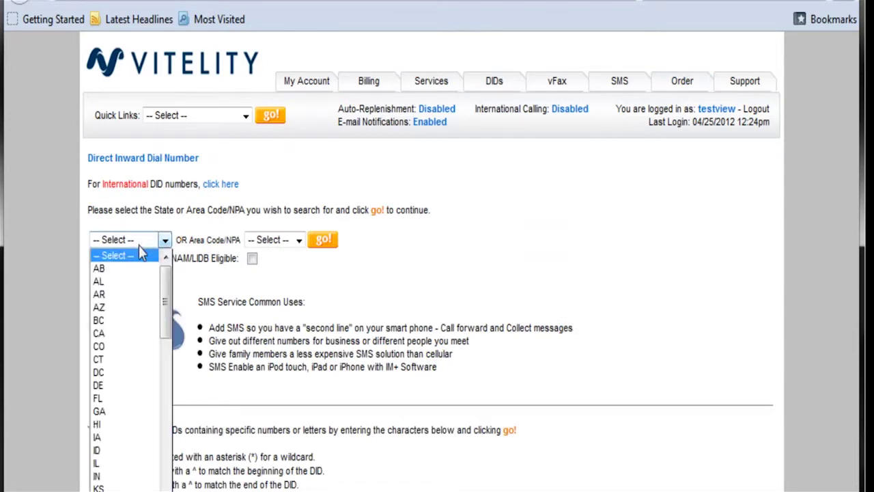
click(117, 333)
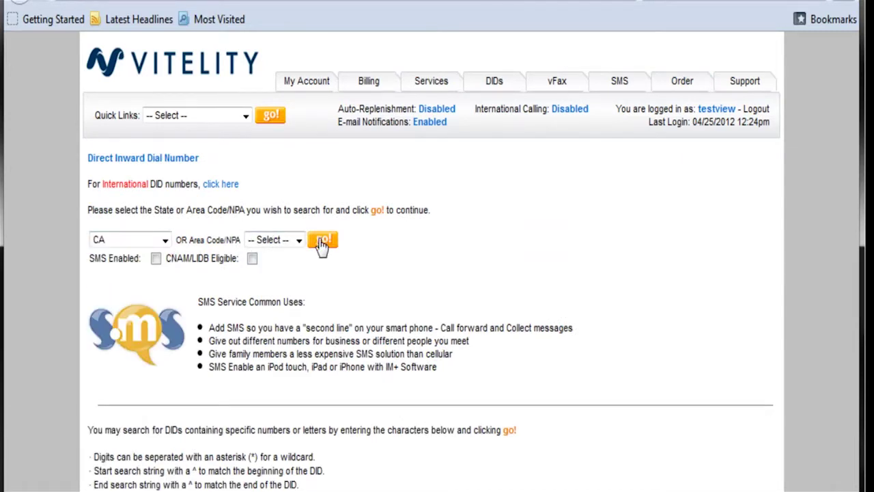
click(323, 241)
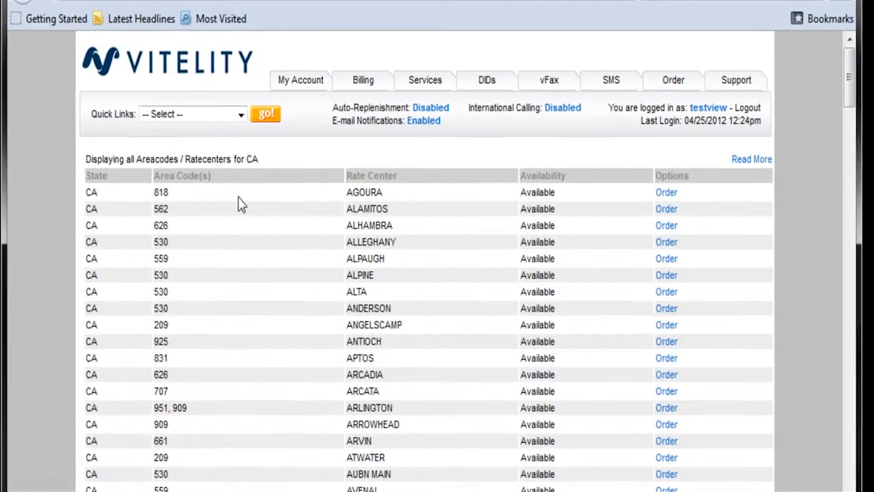
scroll(243, 198, down, 15)
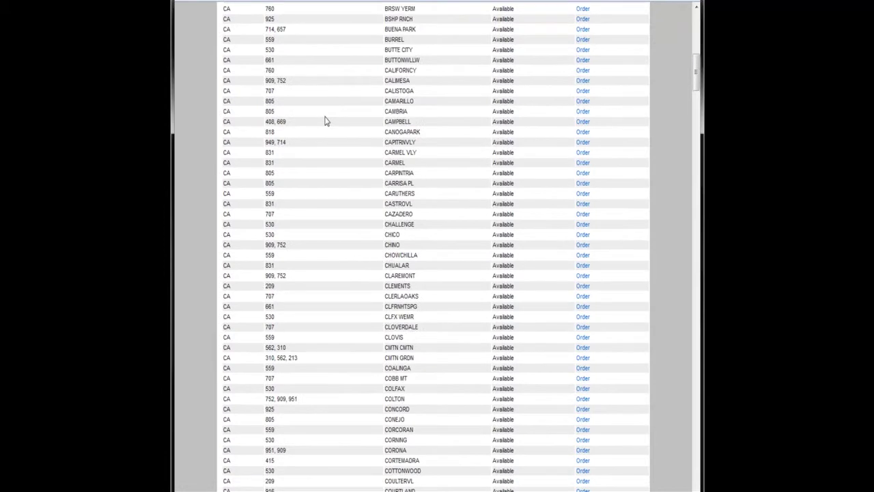
scroll(325, 121, down, 20)
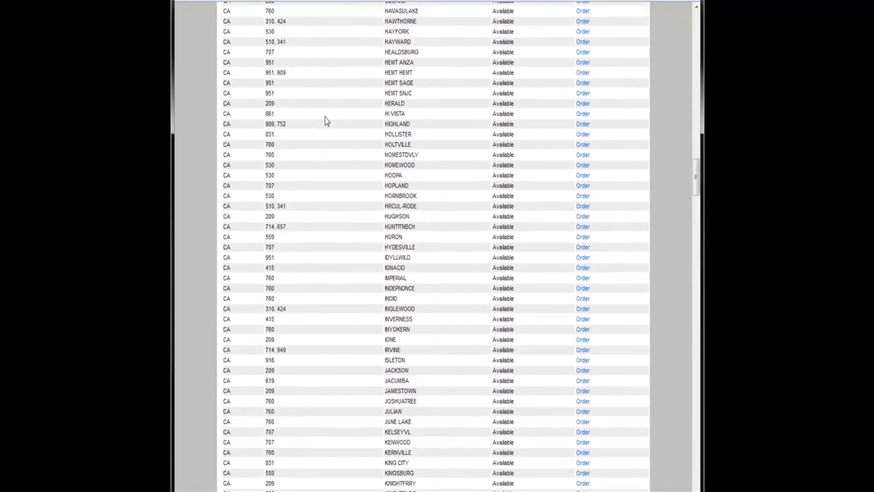
scroll(325, 120, down, 20)
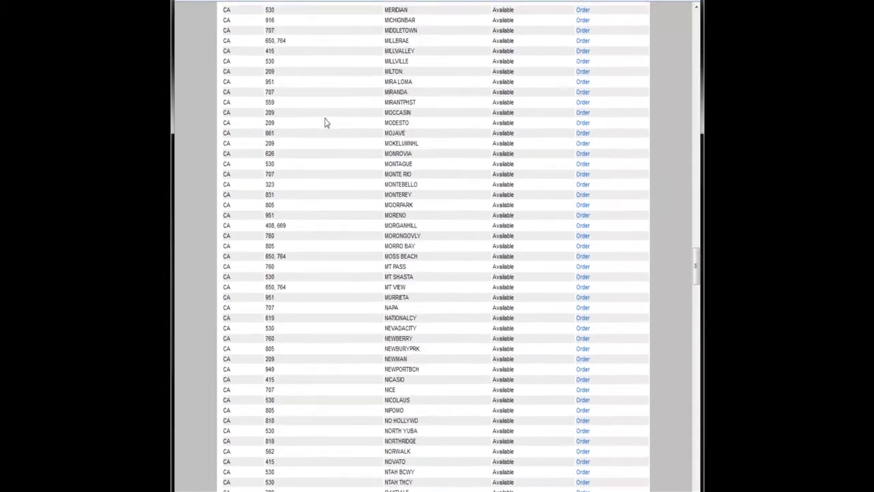
scroll(325, 122, down, 20)
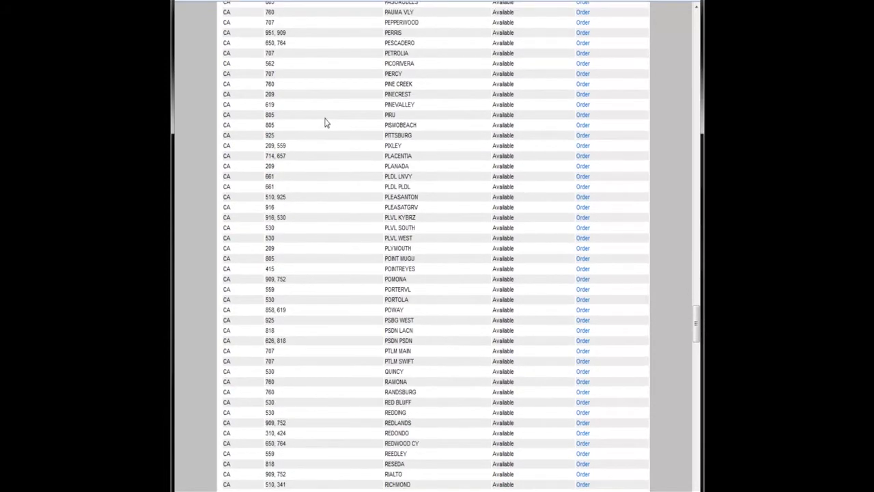
scroll(325, 122, down, 10)
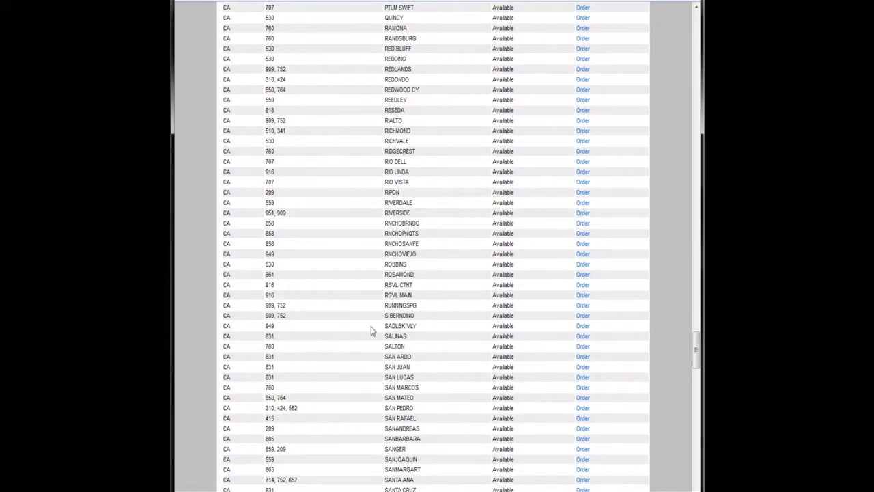
click(582, 327)
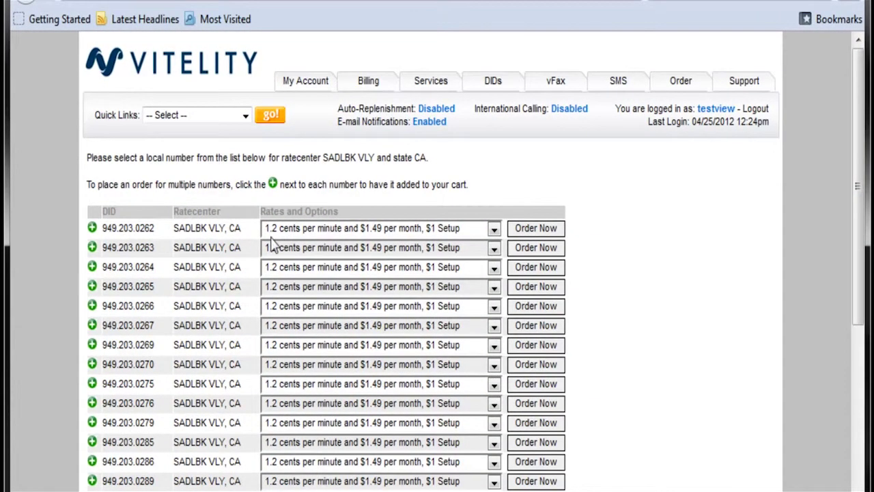
click(536, 229)
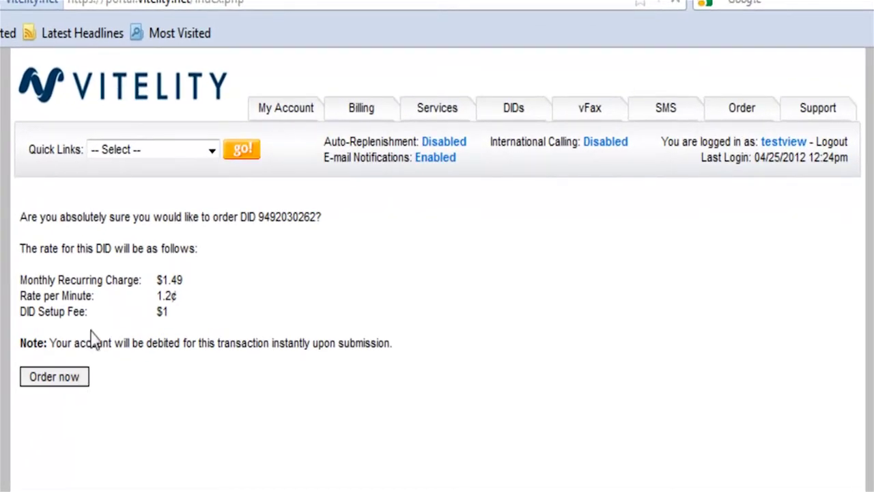
click(62, 375)
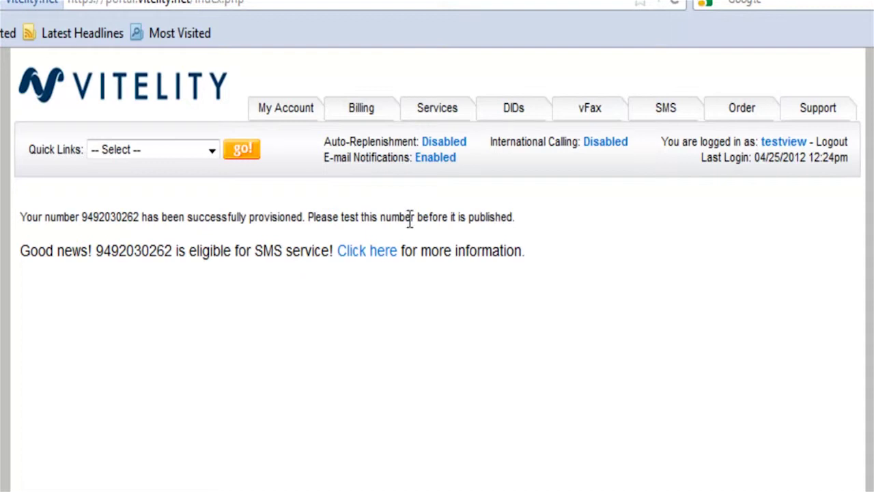
click(514, 122)
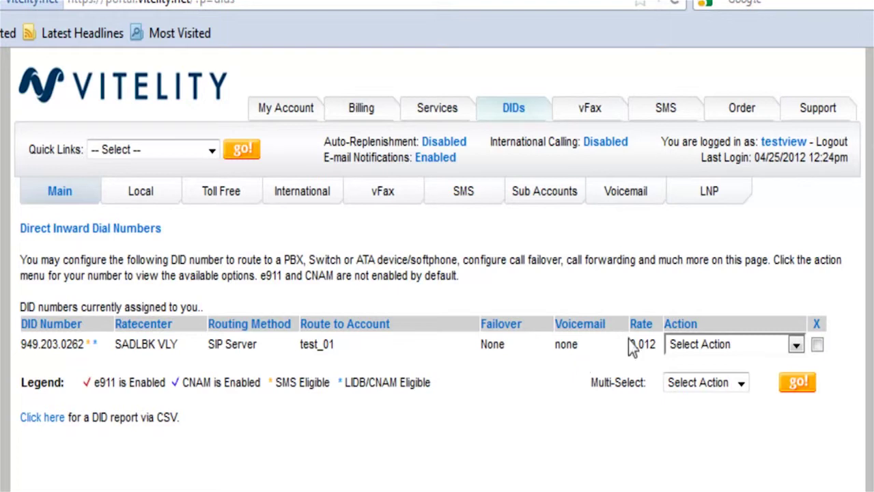
click(697, 346)
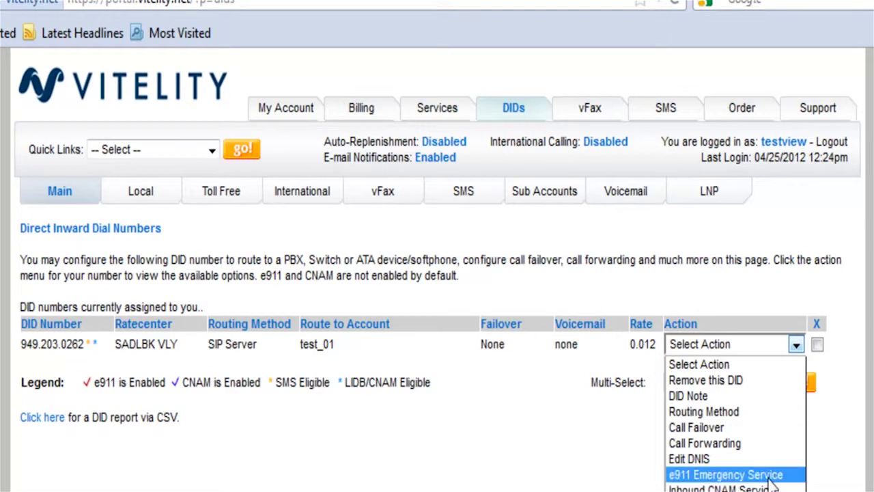
click(750, 417)
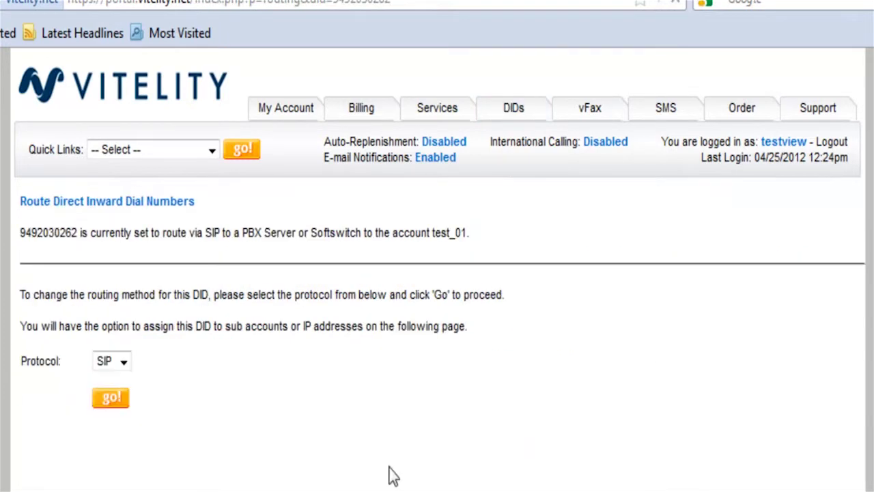
- Keep SIP as the protocol and PBX Server or Softswitch as the equipment type
click(118, 360)
click(118, 362)
click(113, 401)
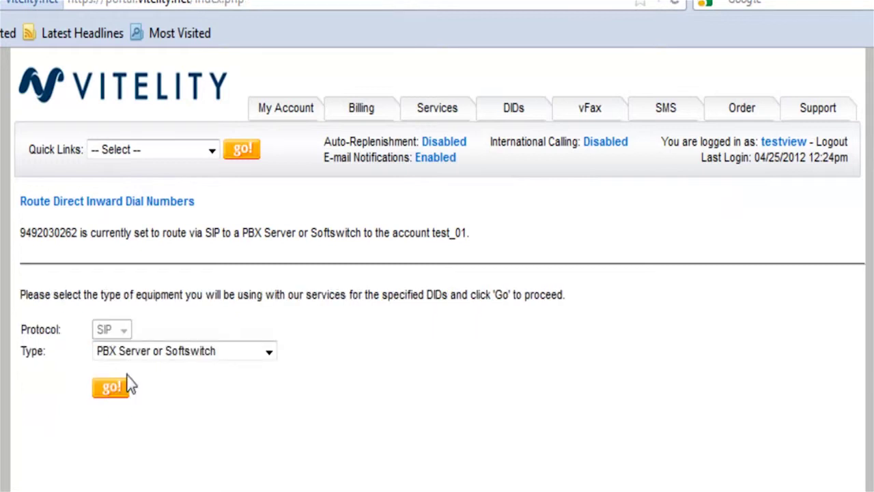
click(184, 355)
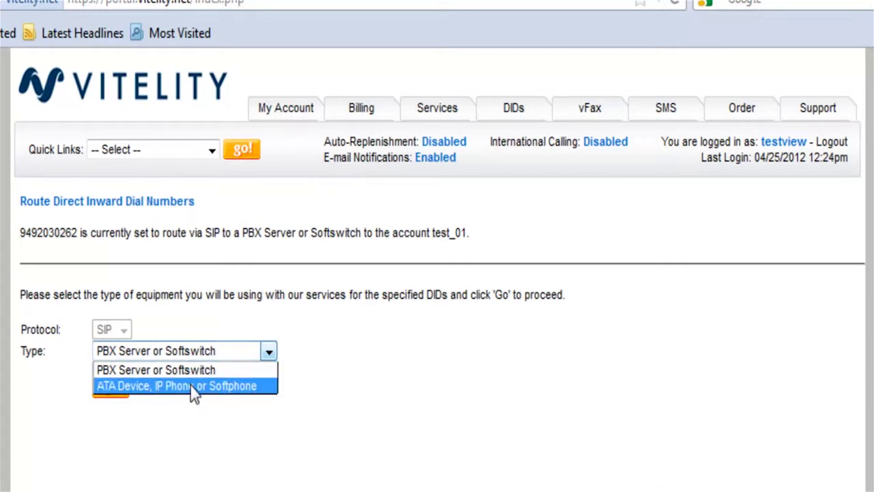
click(183, 369)
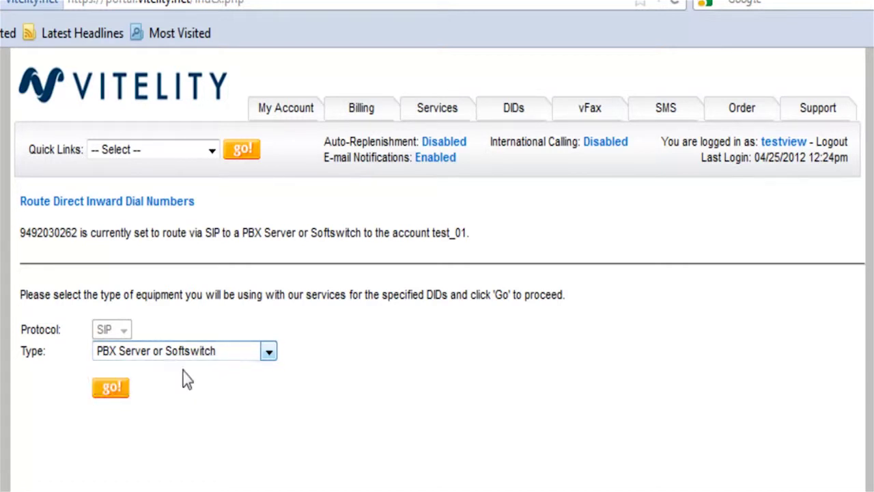
click(113, 388)
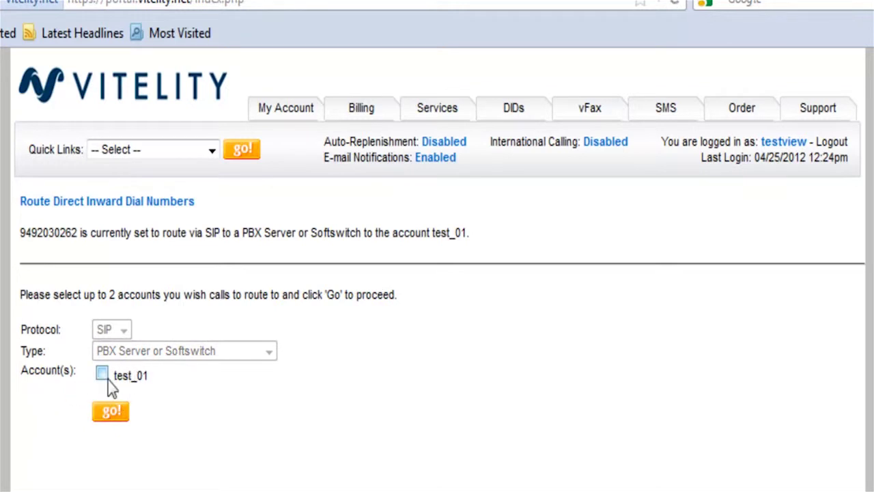
click(102, 377)
click(113, 416)
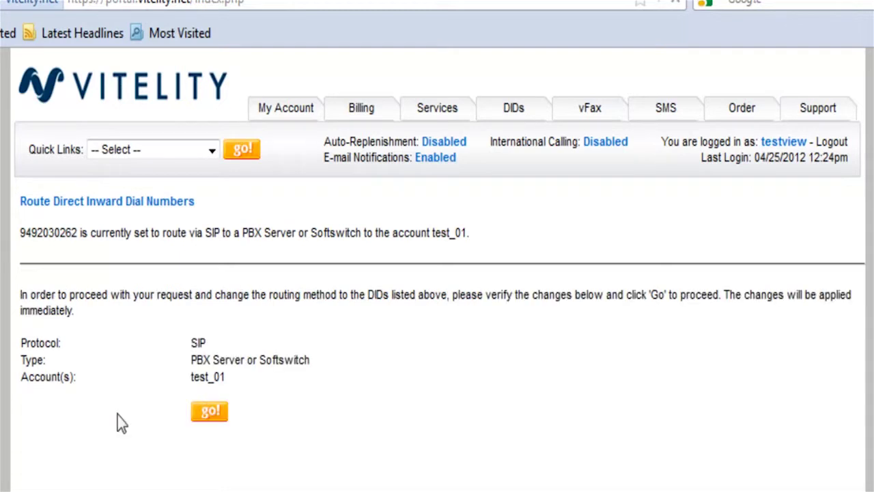
click(211, 414)
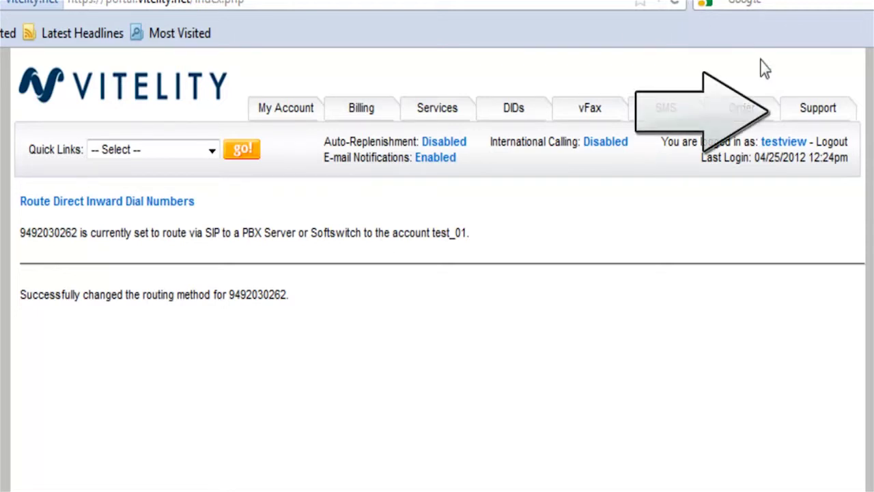
click(812, 113)
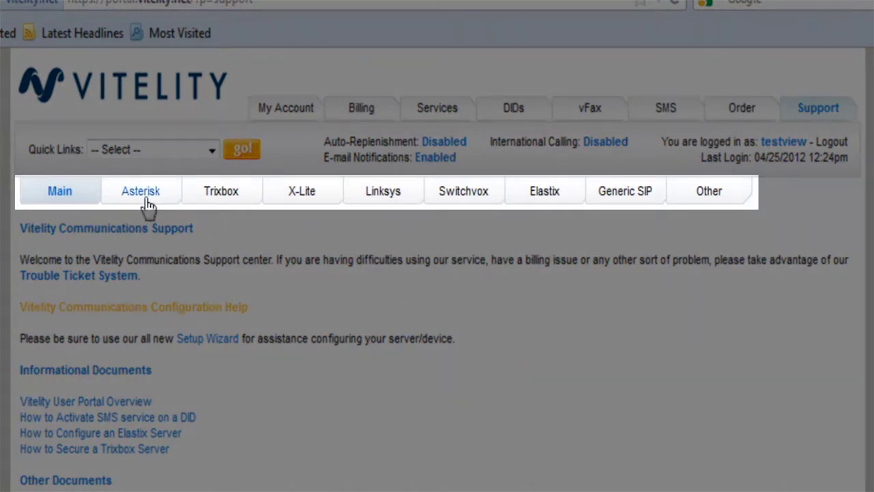
- Browse the Asterisk, Trixbox, X-Lite and Linksys guides, then show the Generic SIP authentication parameters
click(146, 201)
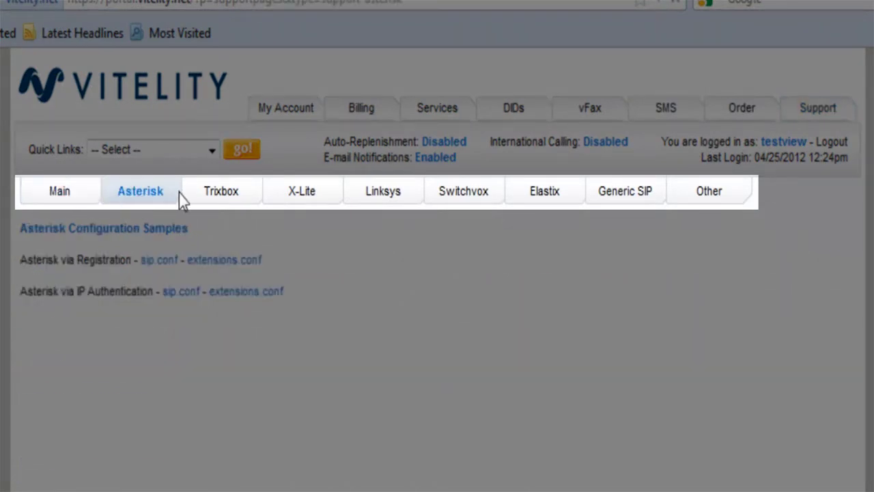
click(230, 202)
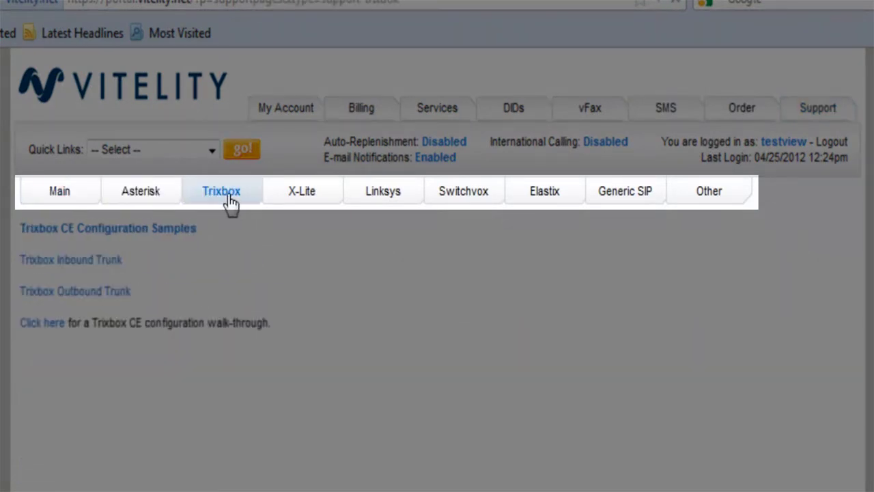
click(316, 206)
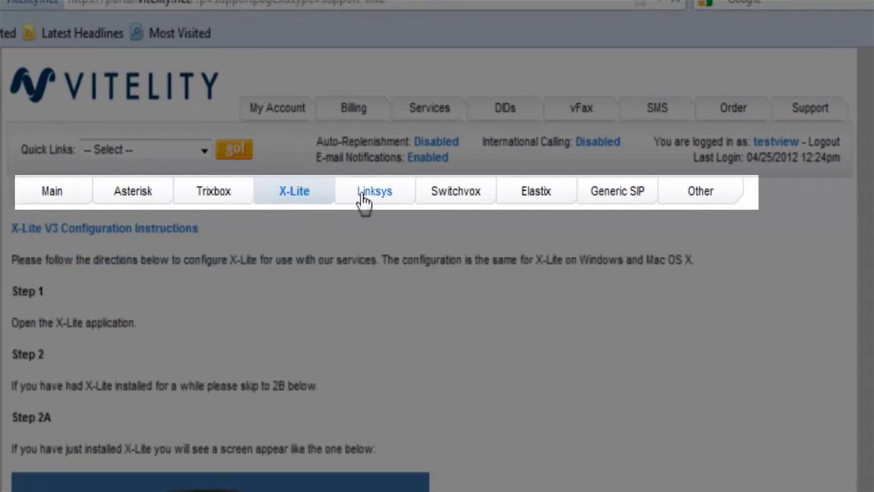
click(364, 199)
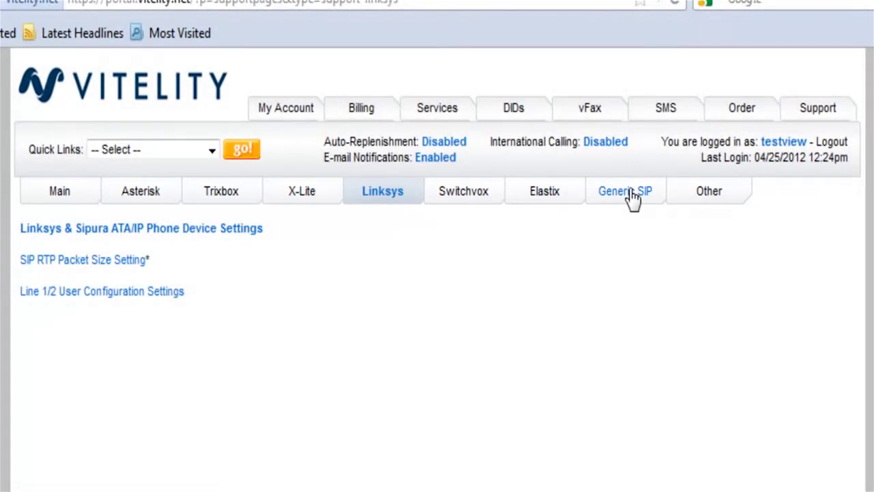
click(634, 197)
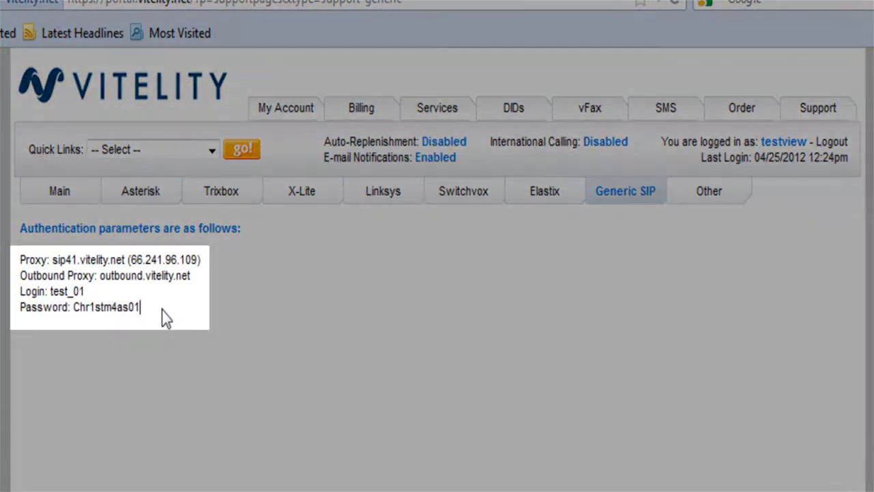
drag(162, 310, 168, 353)
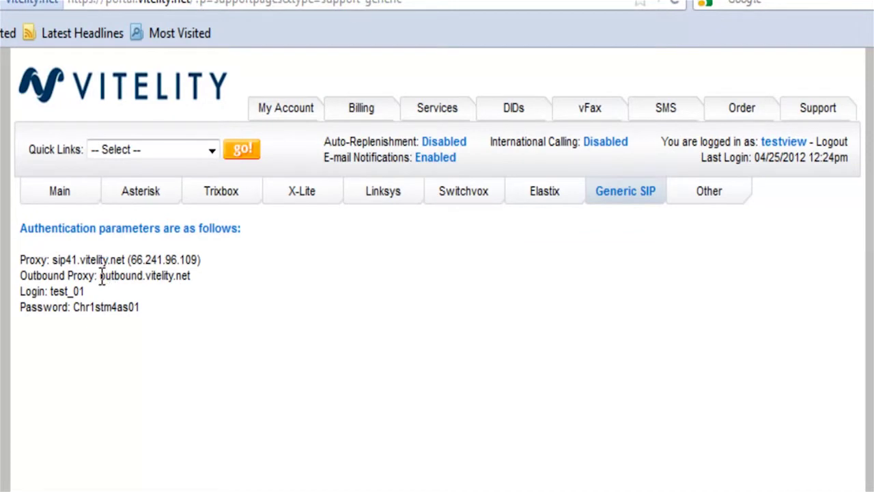
mouse_move(98, 293)
mouse_down()
mouse_move(51, 306)
mouse_move(75, 289)
mouse_move(98, 295)
mouse_up()
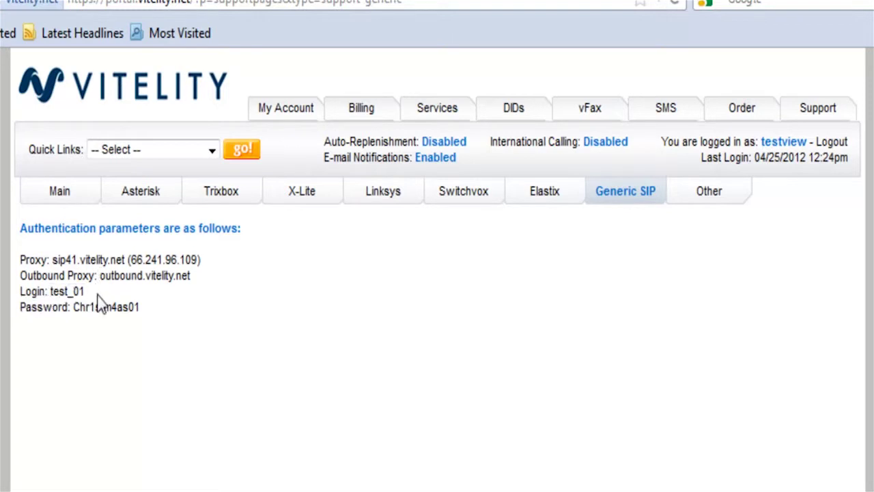